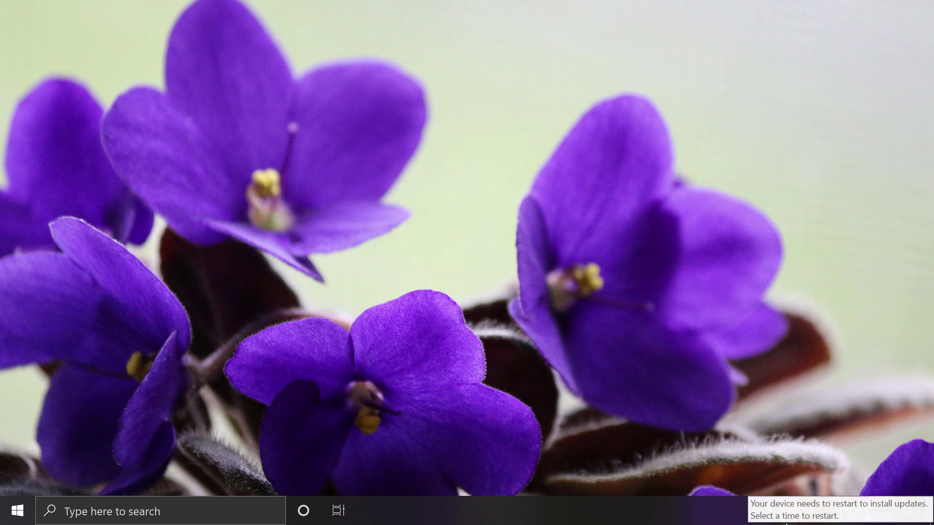
- View the pending restart on the Windows Update page from its taskbar notification, return to the Settings home page, and close Settings
click(786, 523)
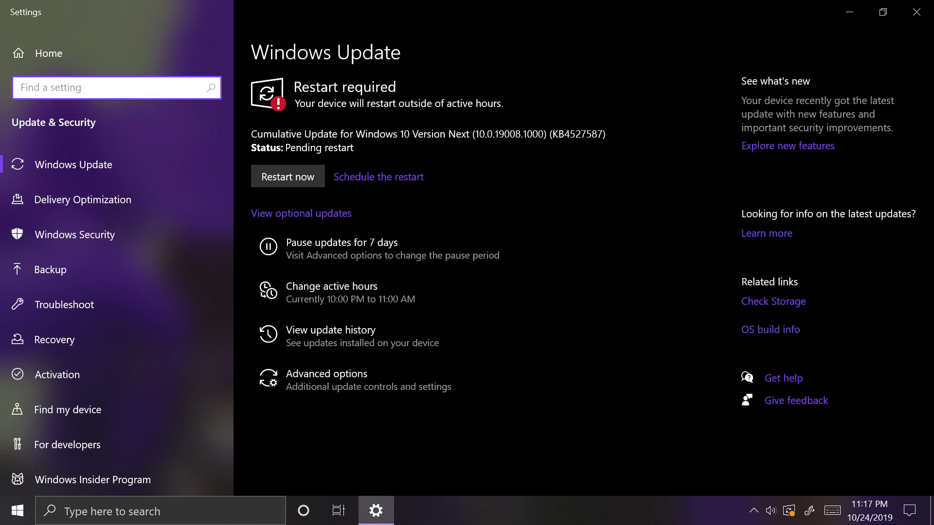
click(182, 52)
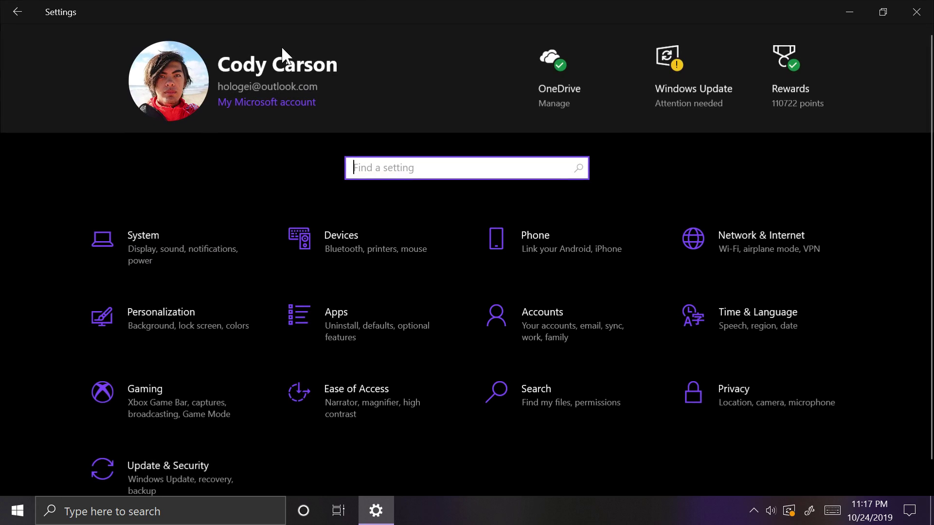
click(917, 8)
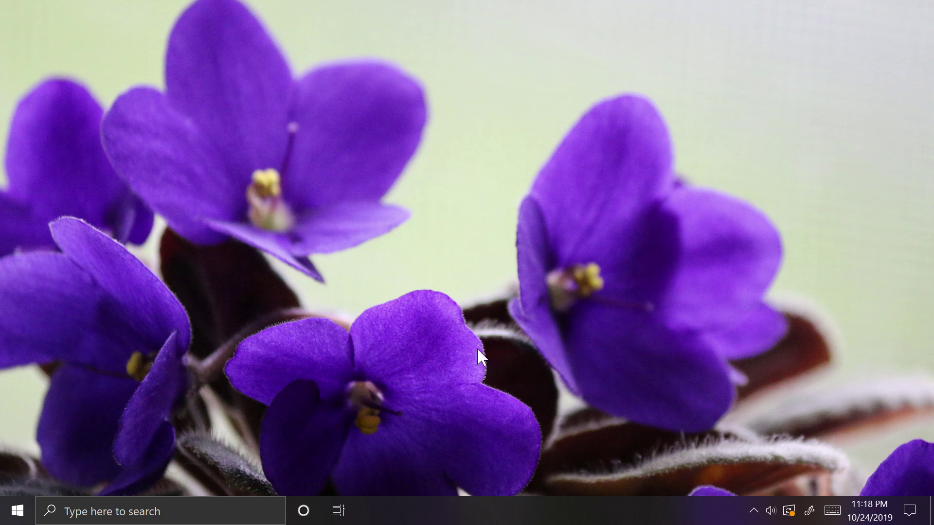
- View the Windows Update page under Update & Security in Settings, and move the update icon into the hidden tray icons
click(28, 496)
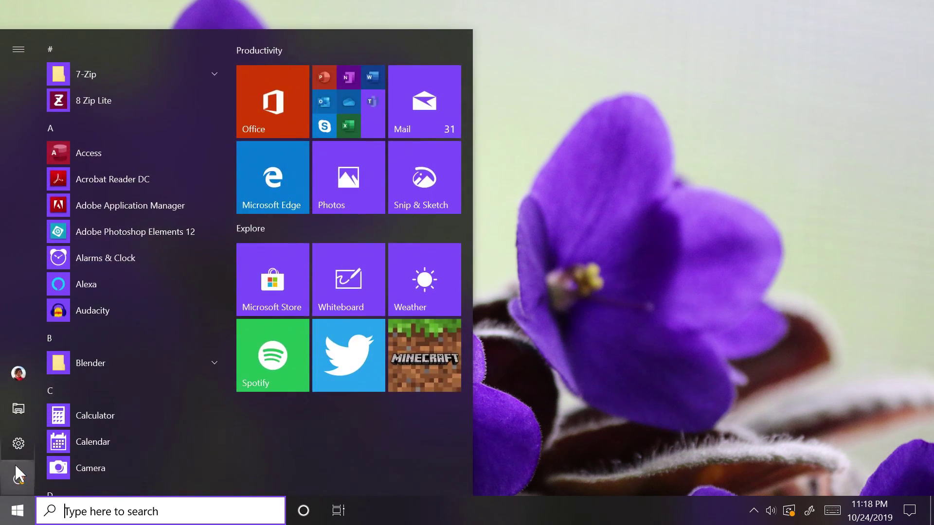
click(18, 451)
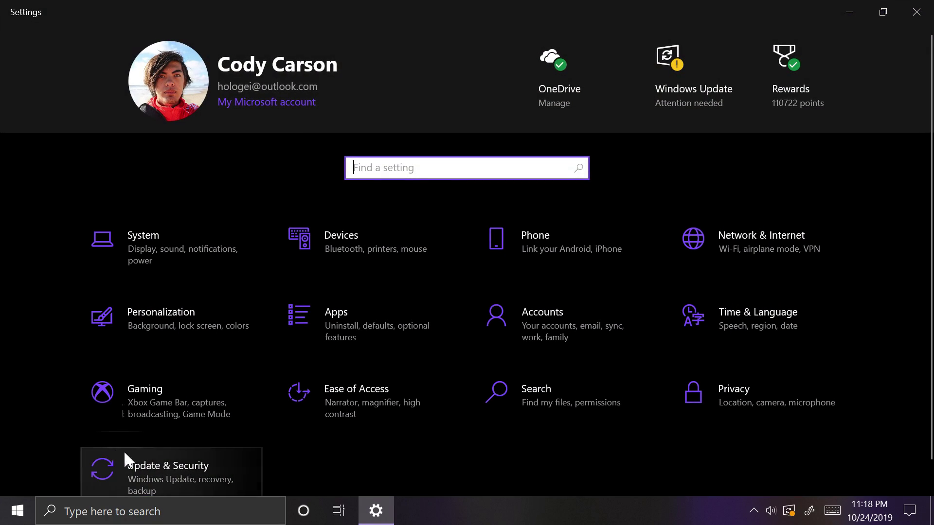
click(180, 462)
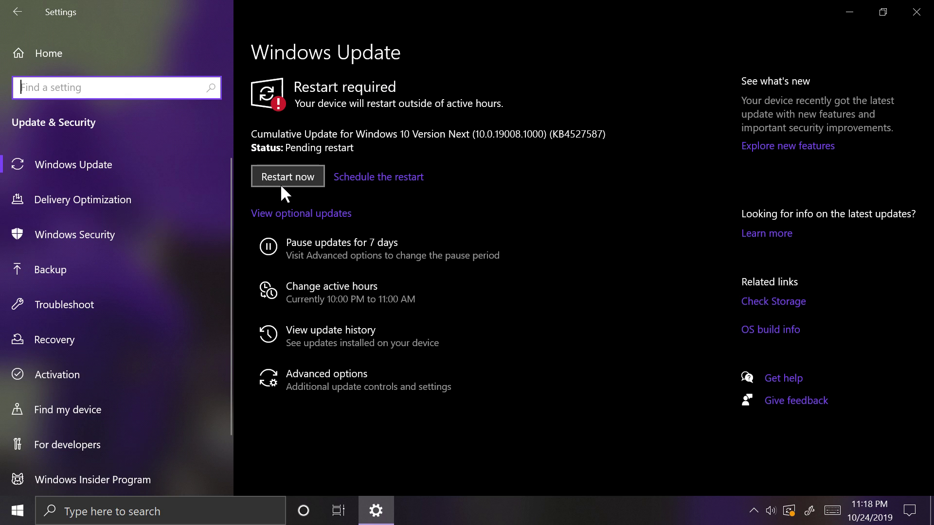
click(910, 16)
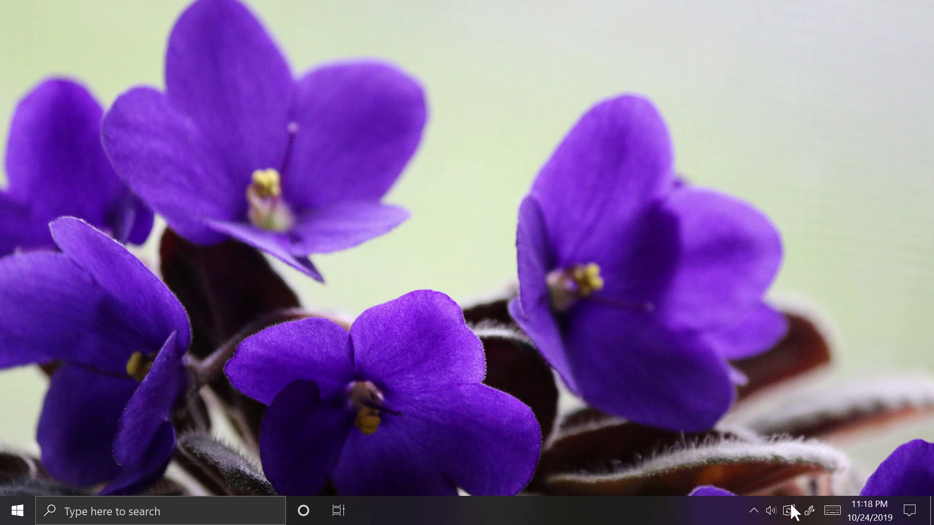
mouse_move(767, 518)
mouse_down()
mouse_move(758, 510)
mouse_move(761, 519)
mouse_up()
- Expand the Start menu's sidebar and open File Explorer from it
click(17, 510)
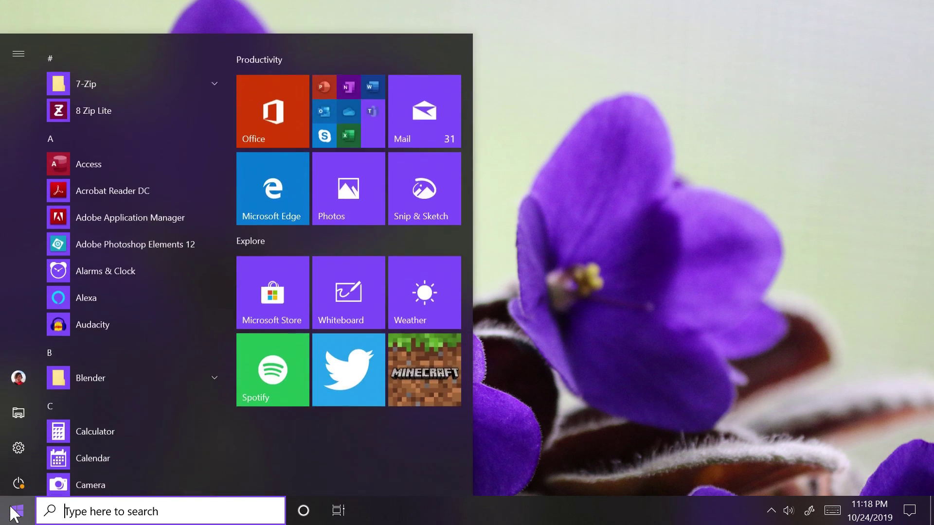
mouse_move(17, 322)
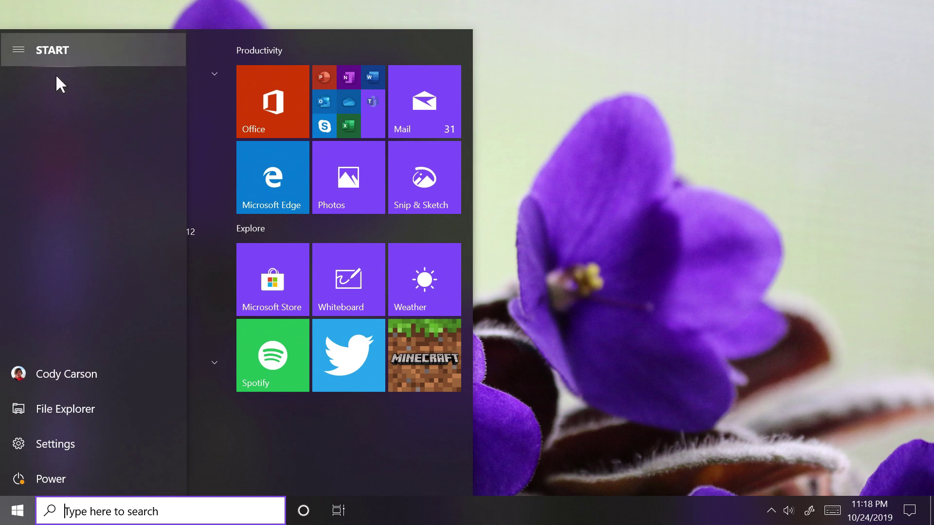
click(63, 410)
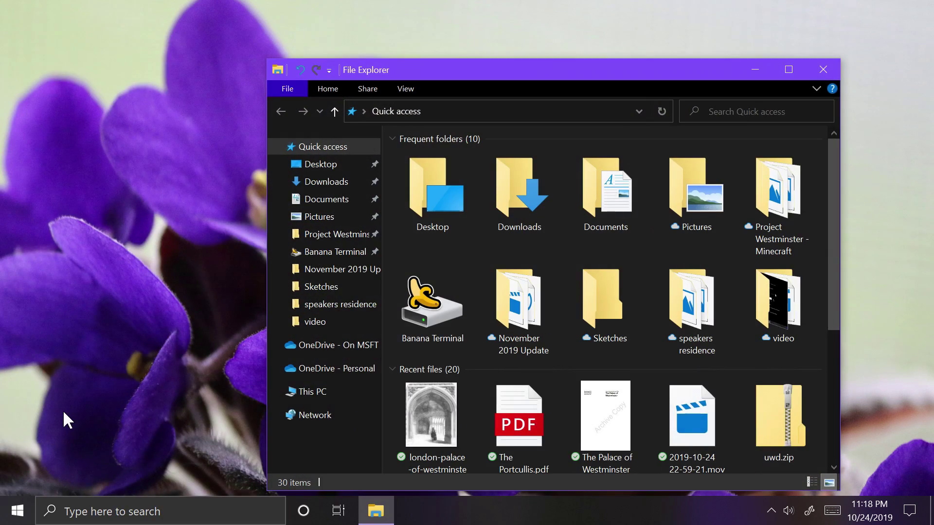
- View the account options in the expanded Start menu sidebar, dismiss them, and close the File Explorer window
key(super)
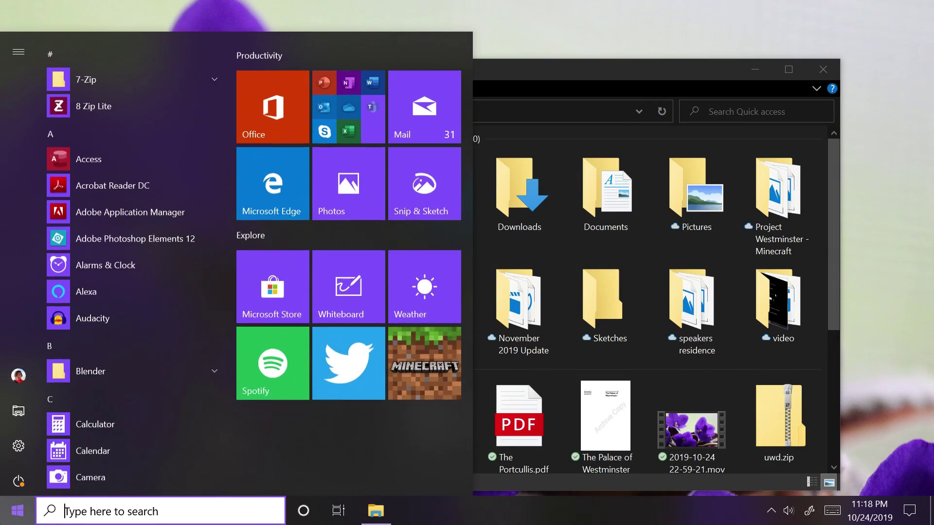
mouse_move(11, 260)
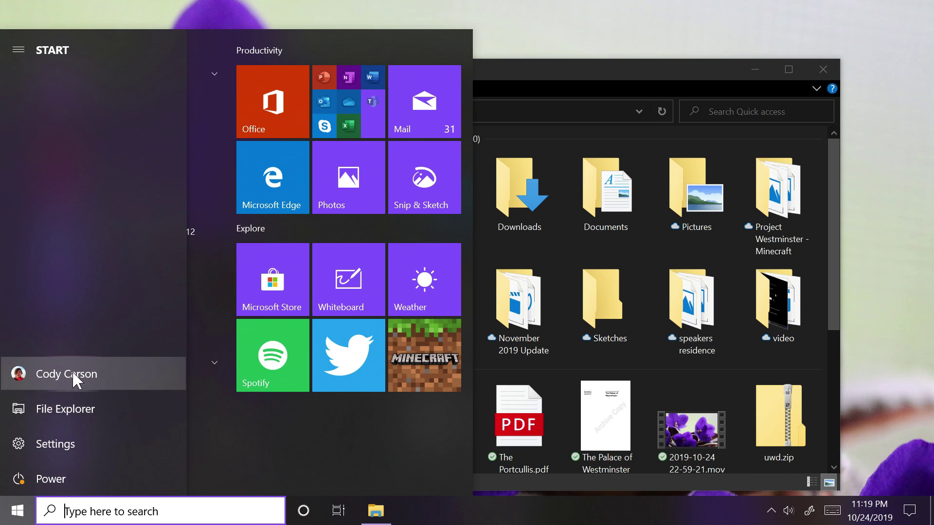
click(112, 377)
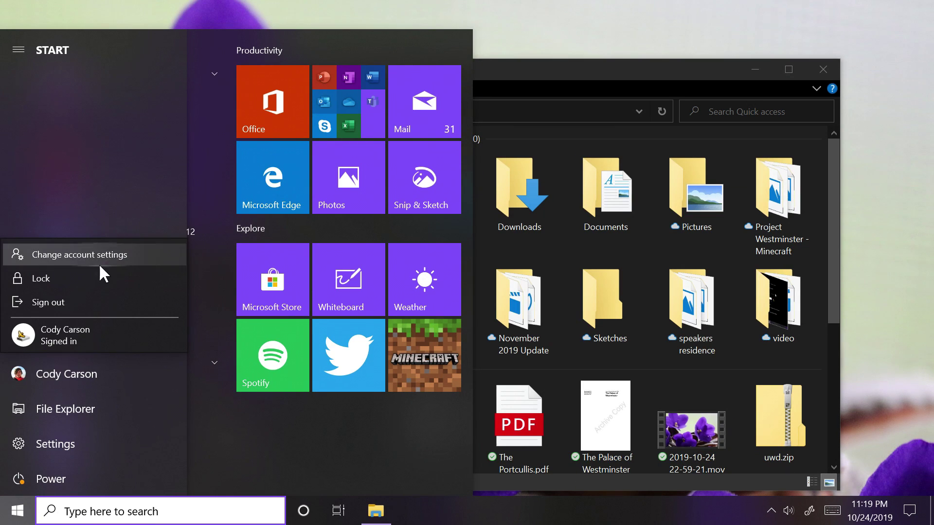
click(100, 195)
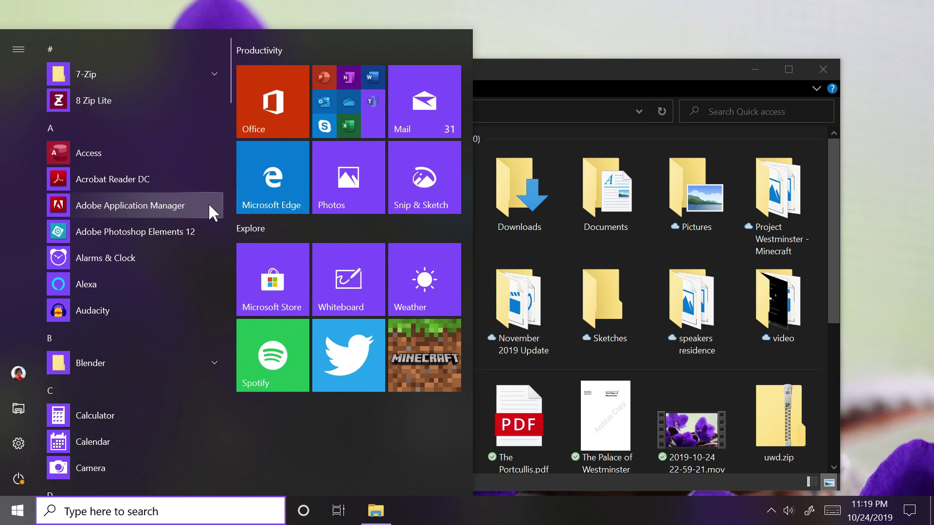
click(847, 278)
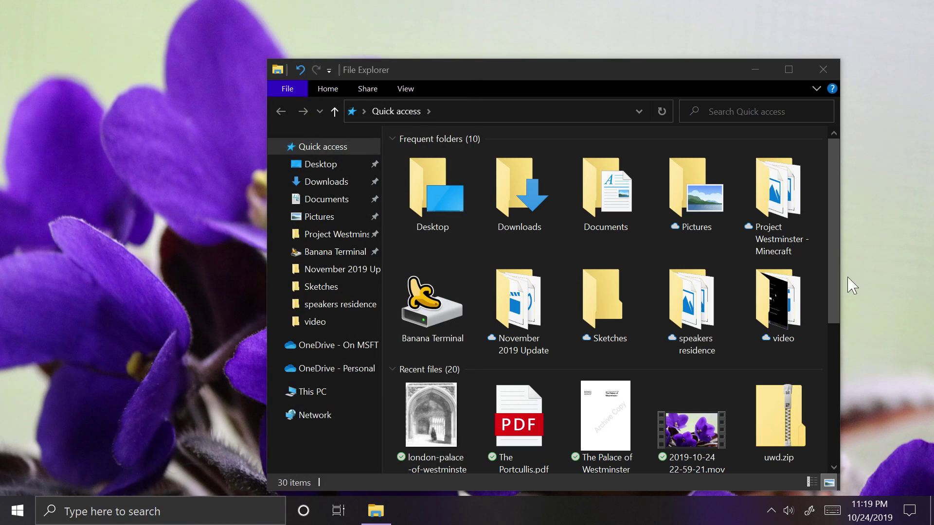
click(823, 70)
- Start a new event named "event" on Friday, October 25 in the taskbar calendar
click(857, 513)
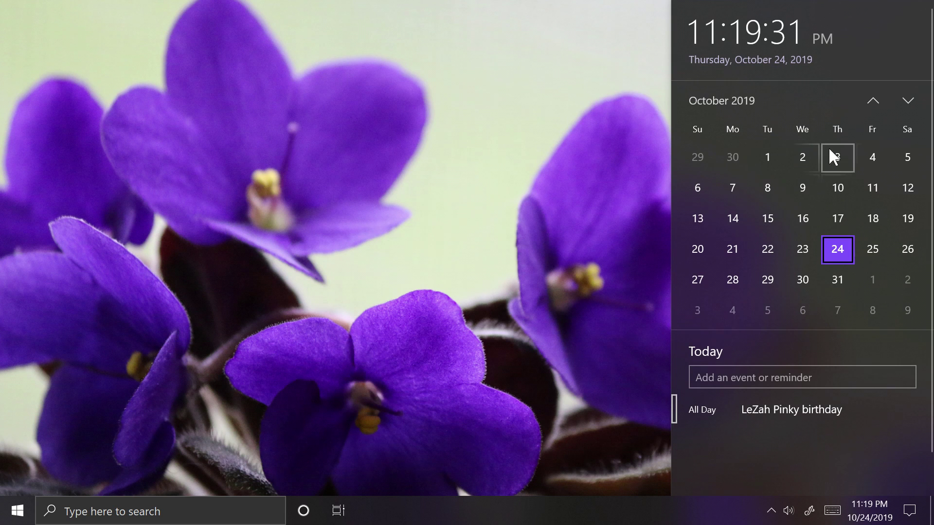
click(872, 247)
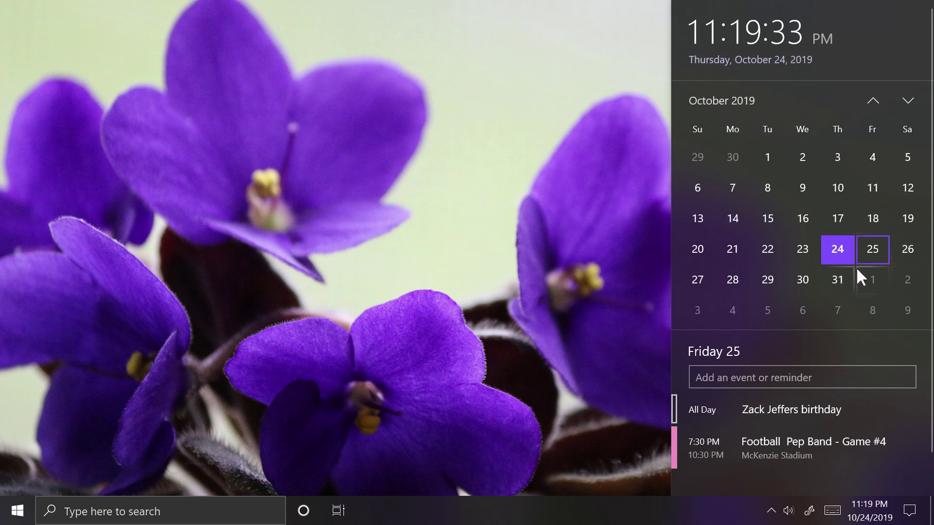
click(793, 378)
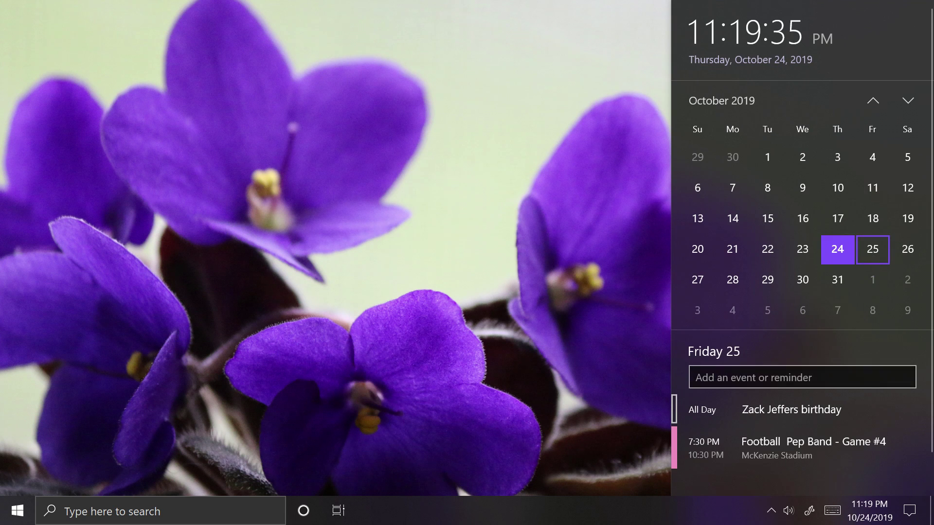
click(792, 377)
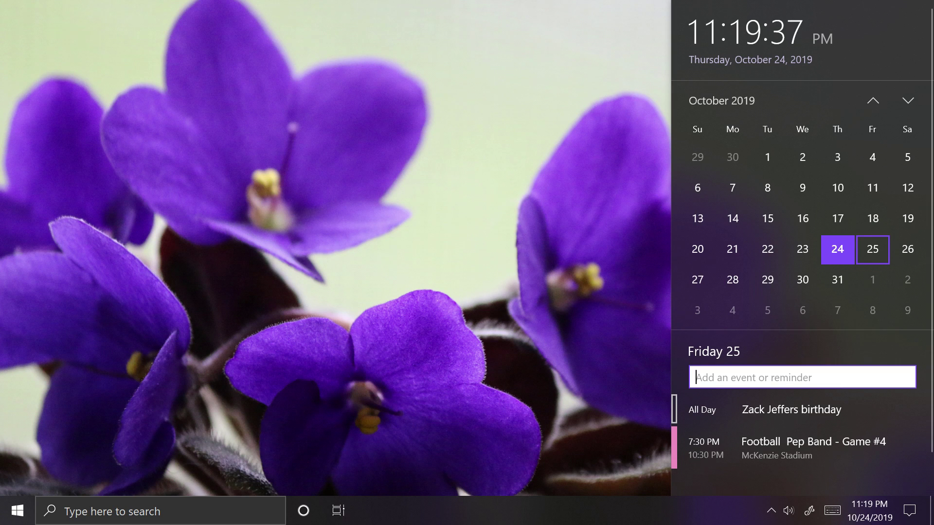
text(event)
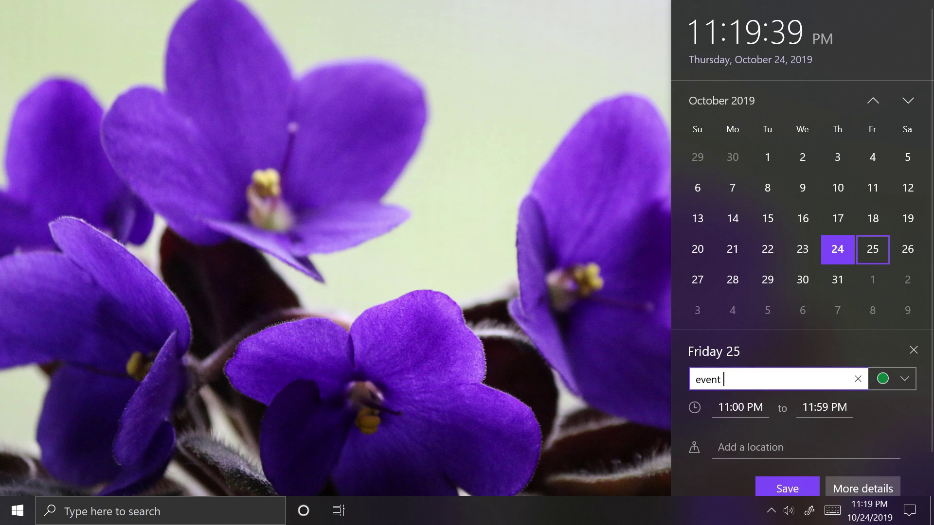
- Set the new event's start time to 9:00 PM and its location to "Information"
click(756, 407)
scroll(558, 401, down, 10)
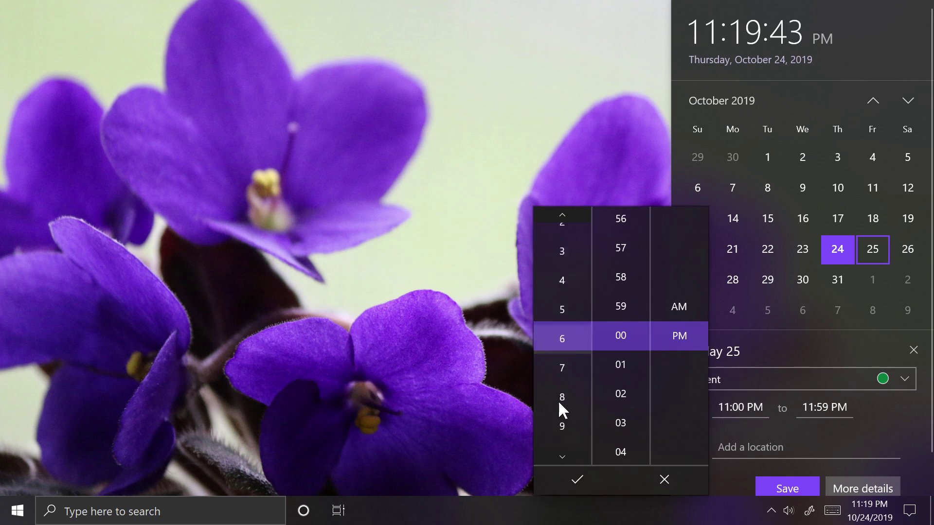
click(579, 477)
key(Tab)
key(Tab)
text(Information)
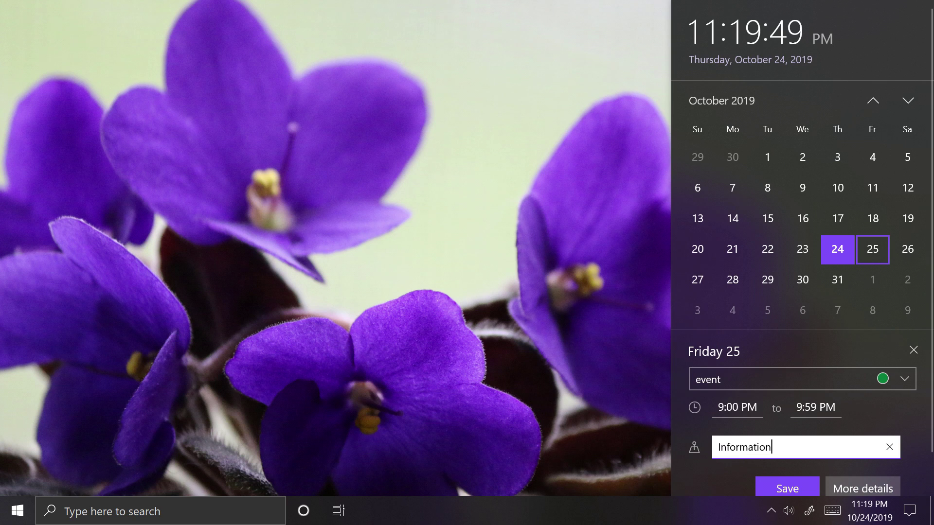
- Open the event's full details, enter "More information" as the description, and close the Calendar windows without saving
click(851, 484)
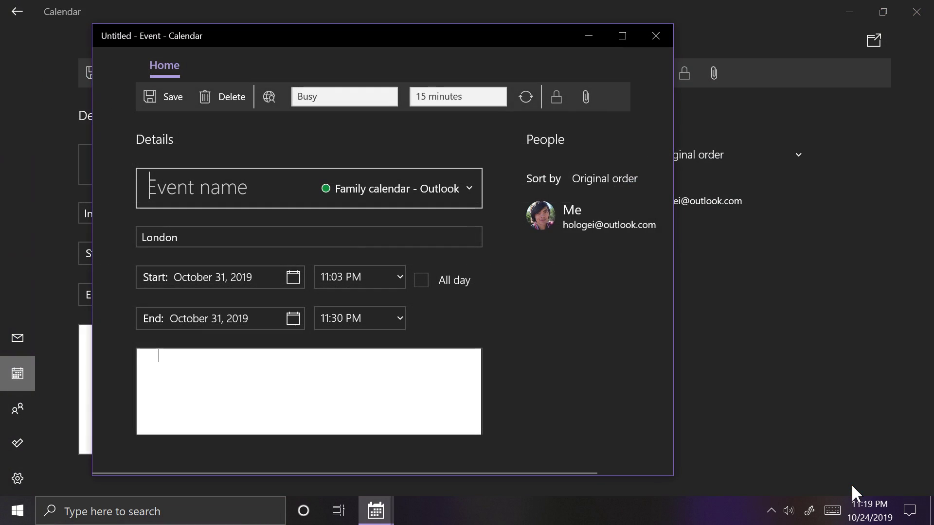
text(More information)
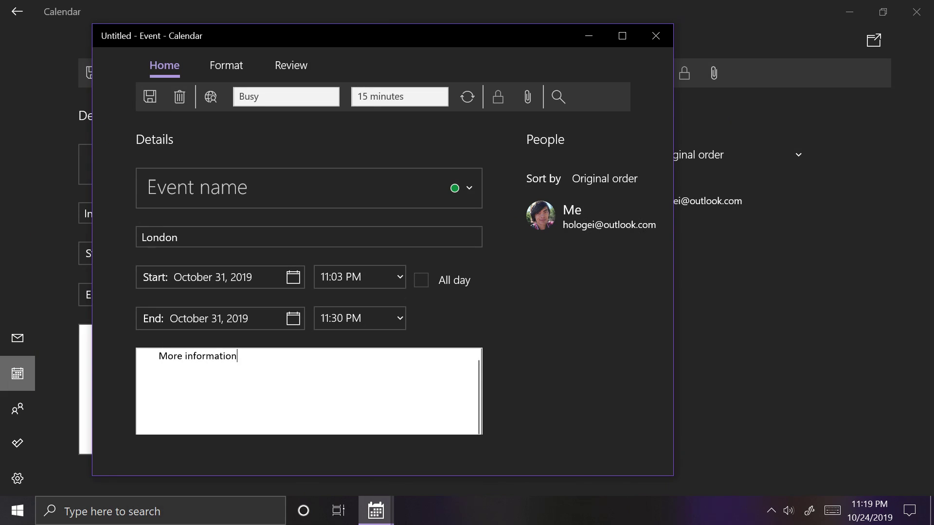
click(647, 42)
click(920, 19)
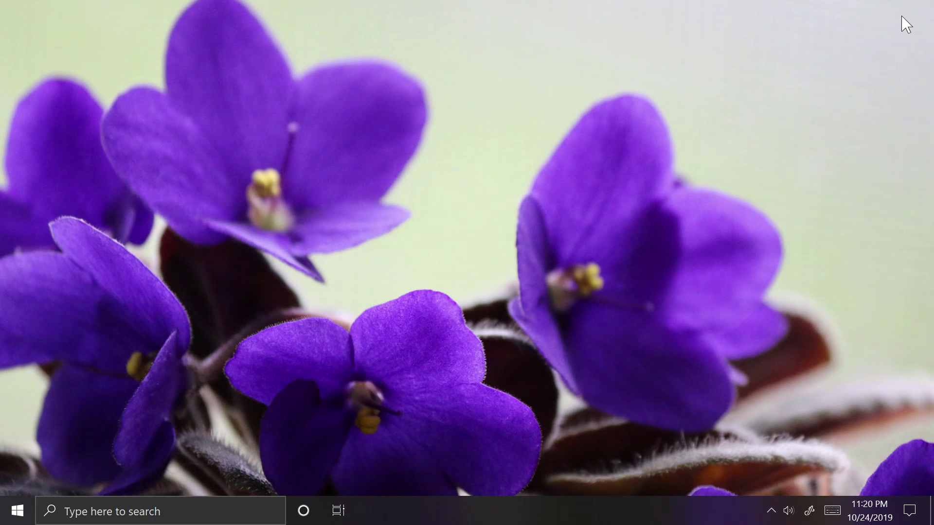
- Open the notification management settings from the action center, review the sound option, and open Mail's sender settings
click(908, 510)
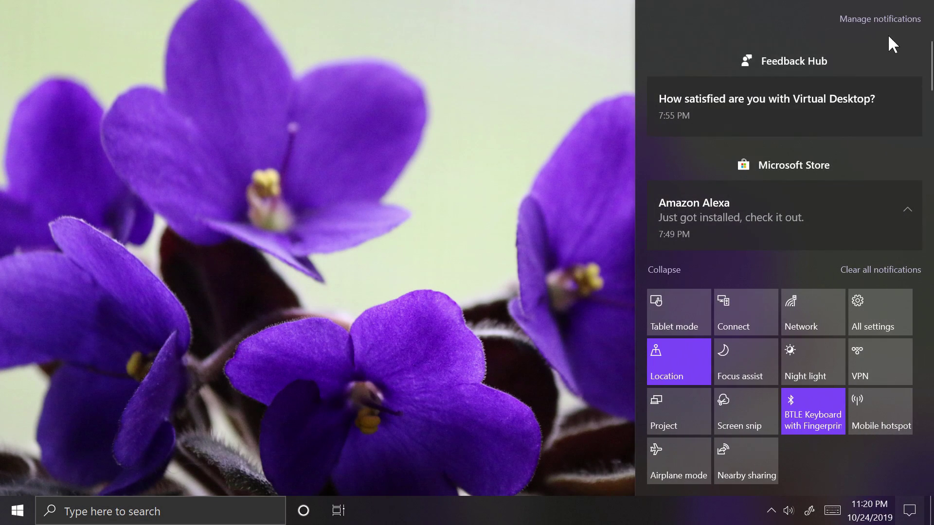
click(886, 25)
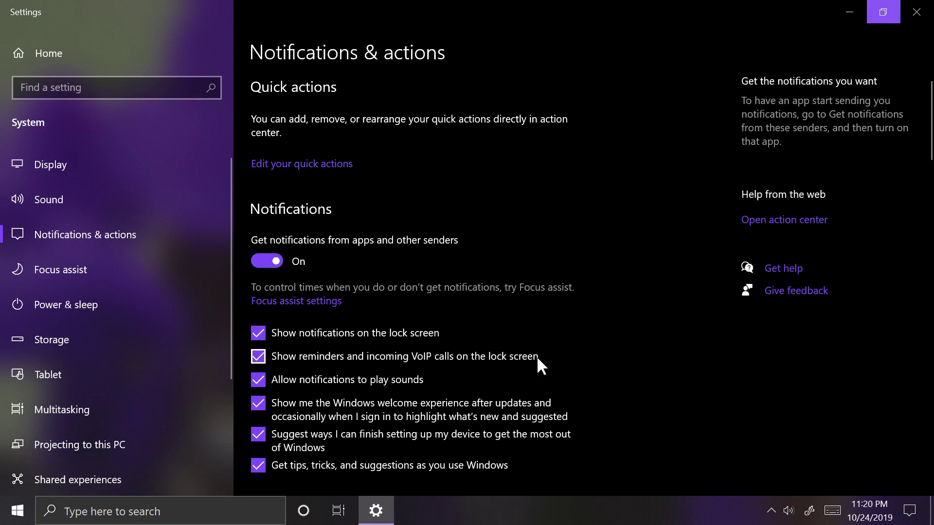
scroll(573, 355, down, 3)
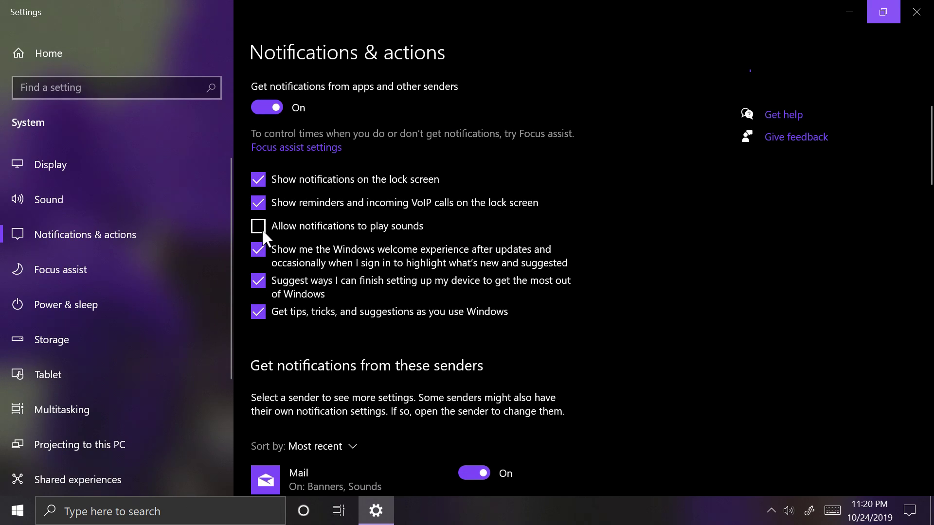
scroll(568, 292, down, 3)
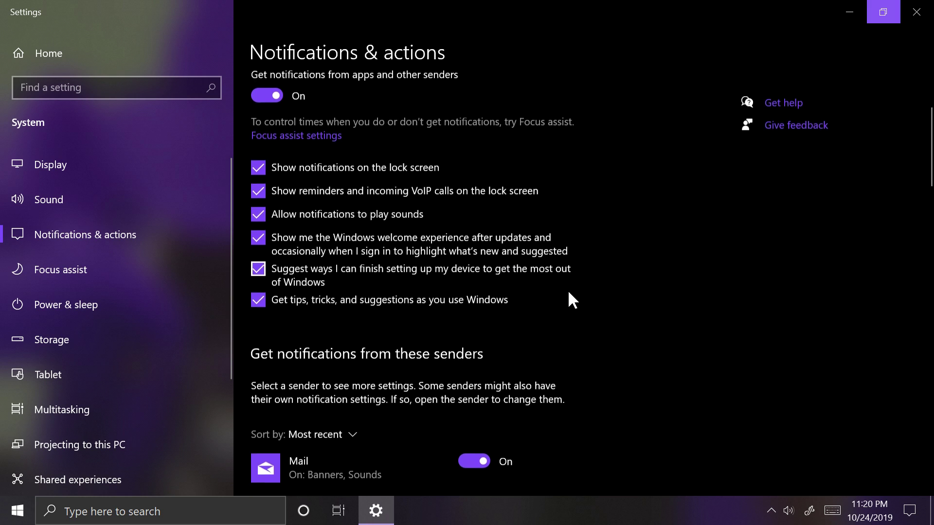
click(363, 294)
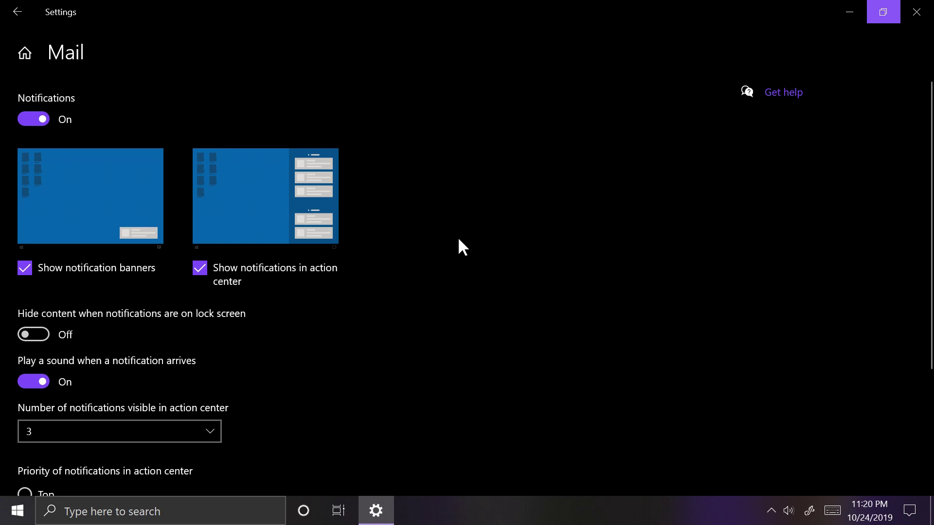
- Try out Mail's notification banner, lock screen content and sound options, restore each of them, and close Settings
scroll(459, 240, down, 3)
scroll(459, 239, up, 3)
click(23, 268)
click(138, 265)
click(42, 380)
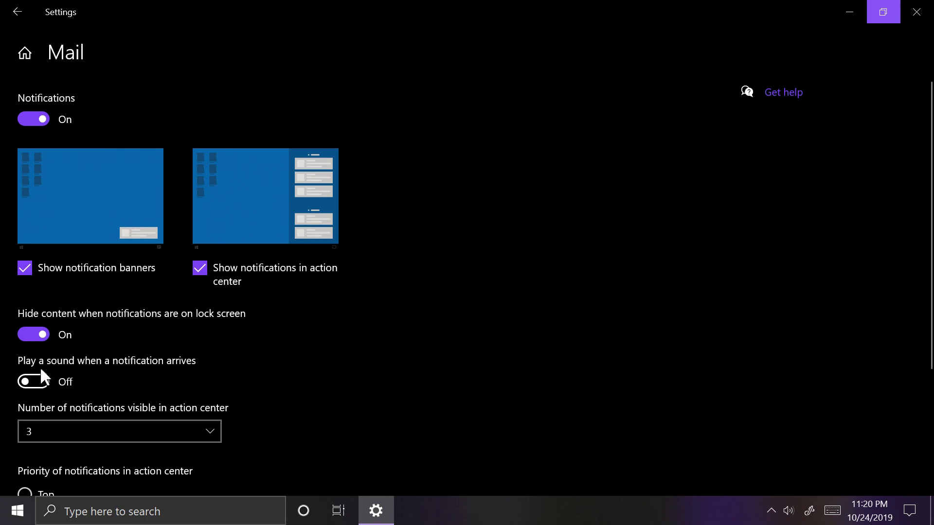
click(36, 333)
click(37, 380)
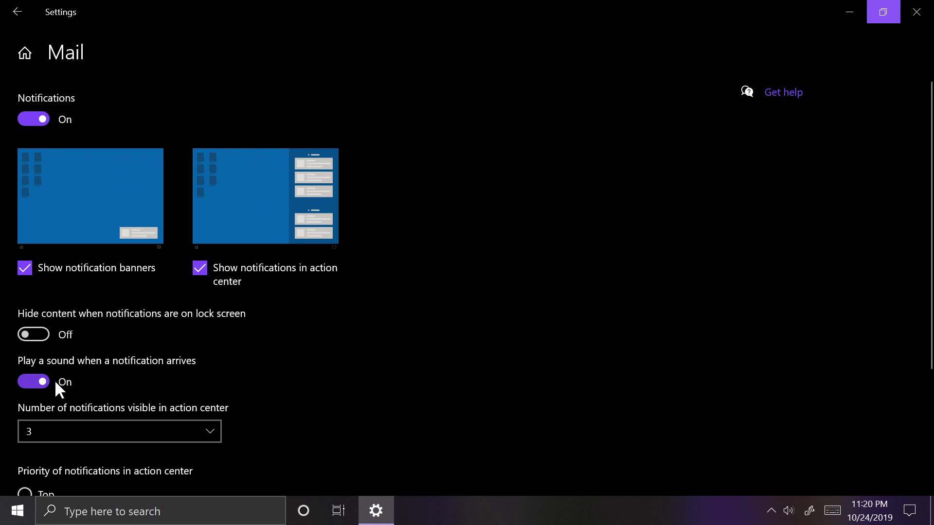
click(911, 23)
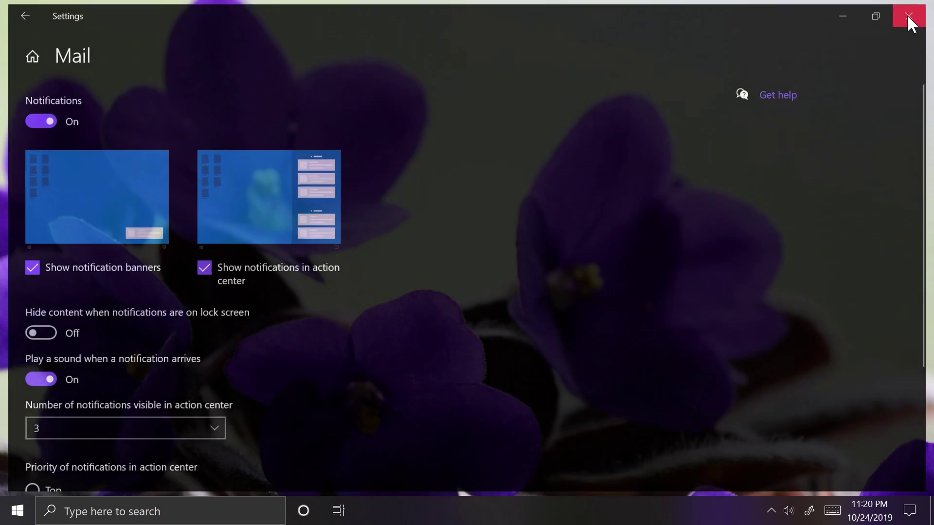
- Launch the Alexa app from the Start menu's app list
click(19, 508)
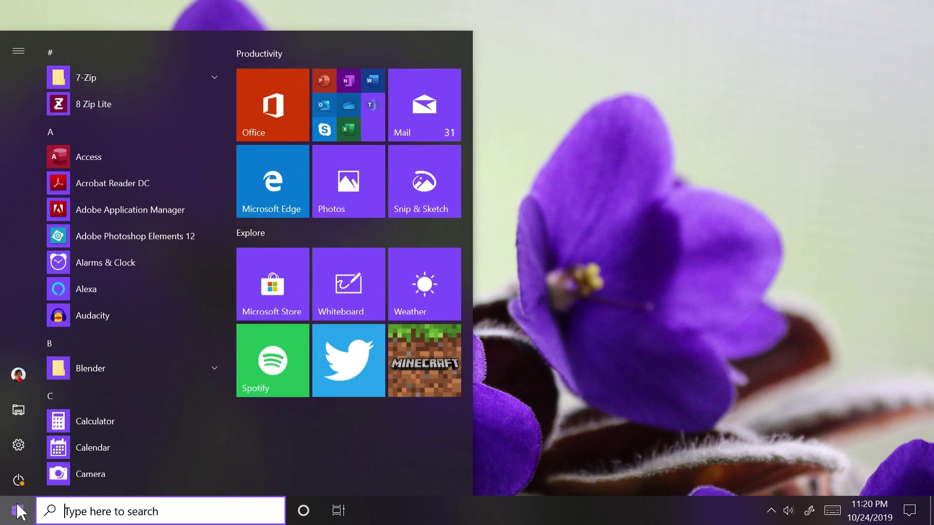
click(79, 285)
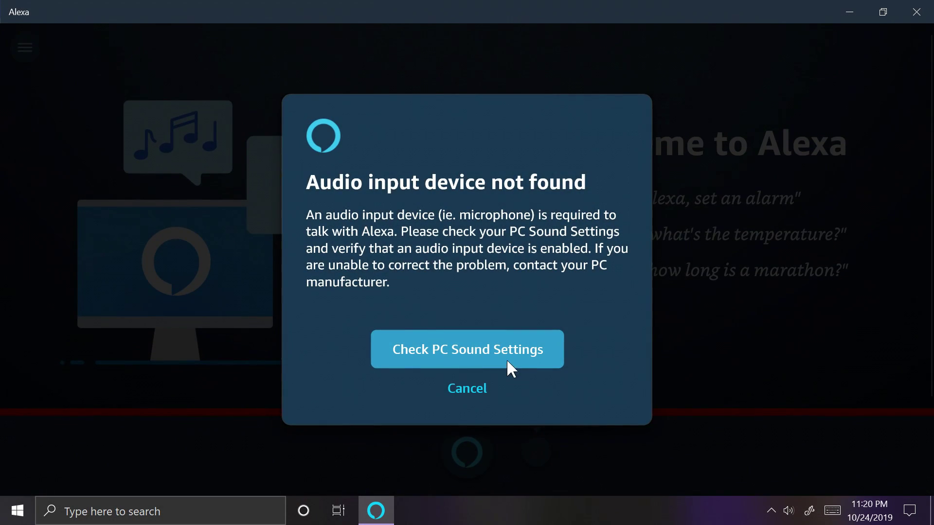
- Check the PC sound settings from Alexa's audio input device message, and close Settings
click(512, 348)
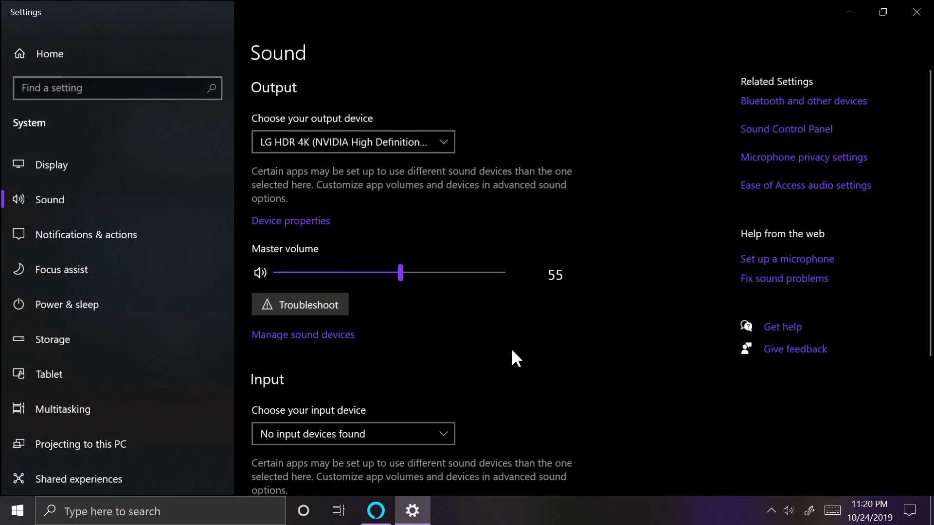
click(916, 10)
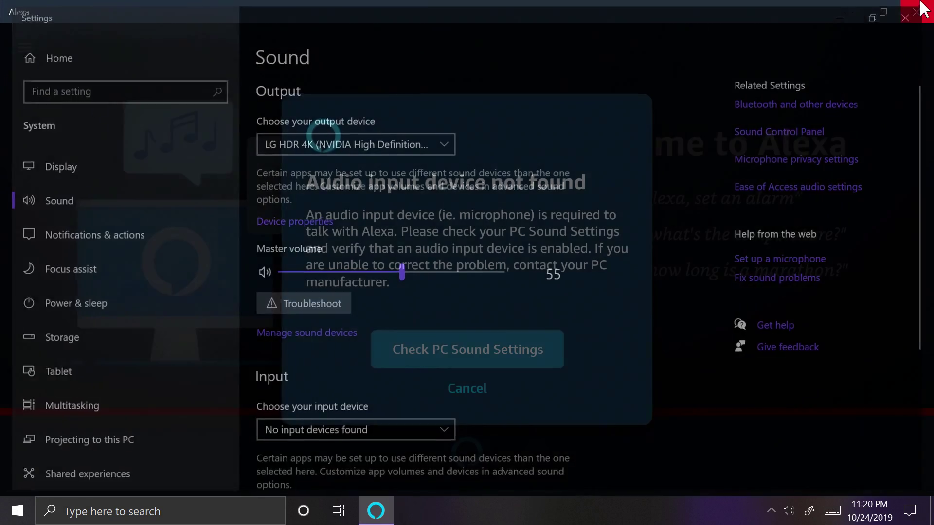
- Open Cortana, dismiss the new version notice, look over the conversation, and close the assistant
click(307, 511)
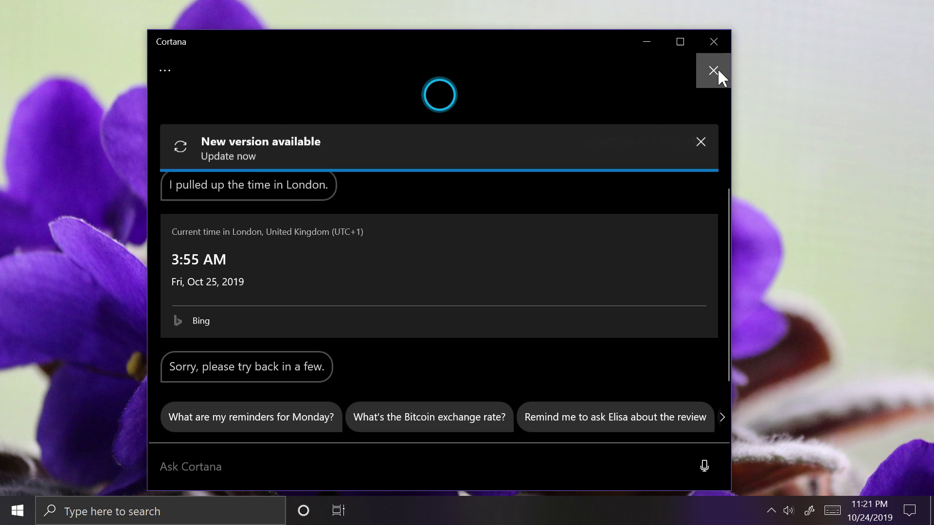
click(700, 140)
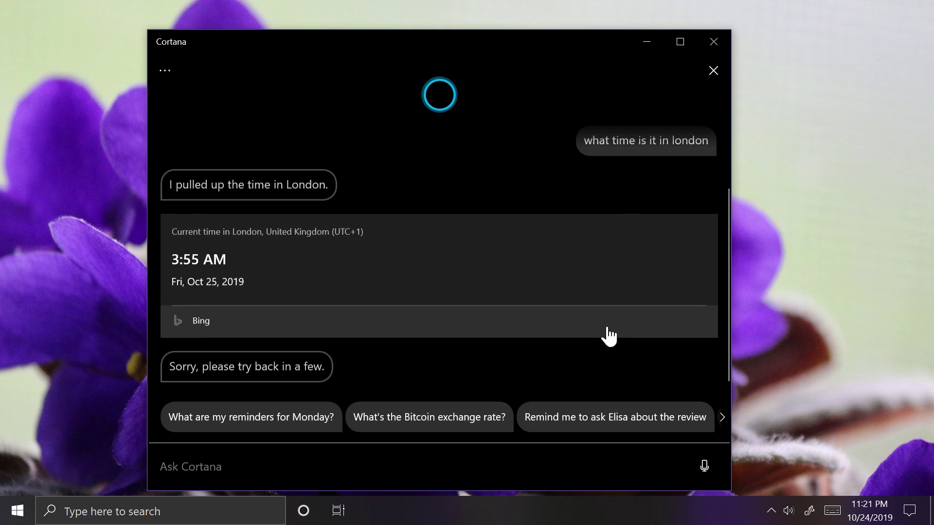
scroll(605, 336, up, 2)
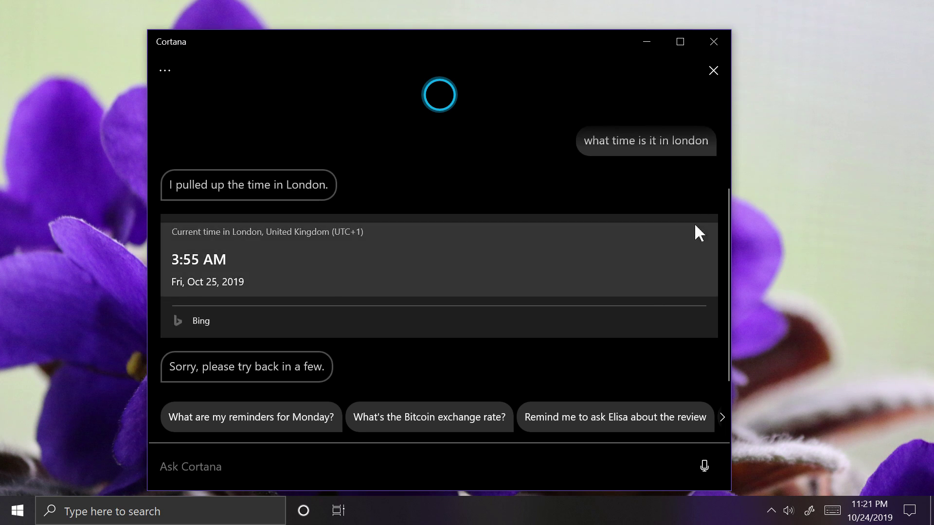
click(716, 42)
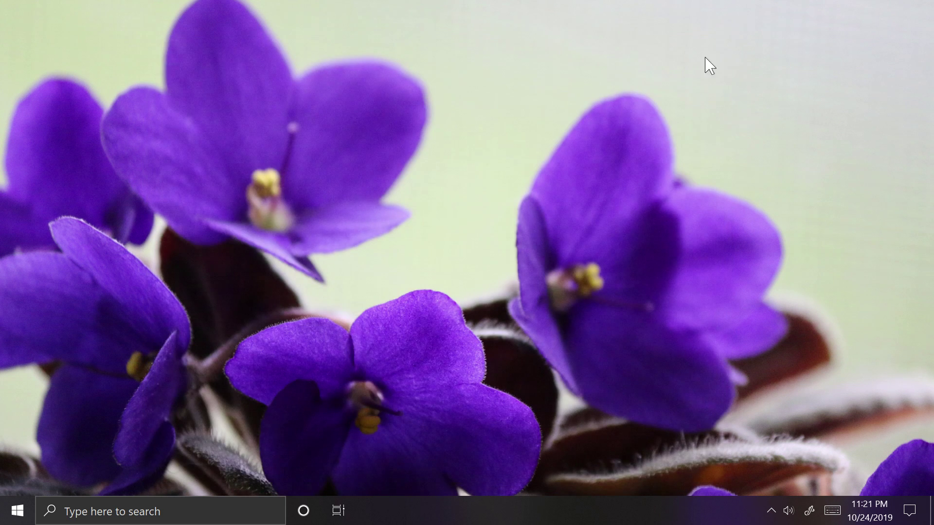
- Open Windows Search and display its additional options, including the search settings and indexing options
click(112, 511)
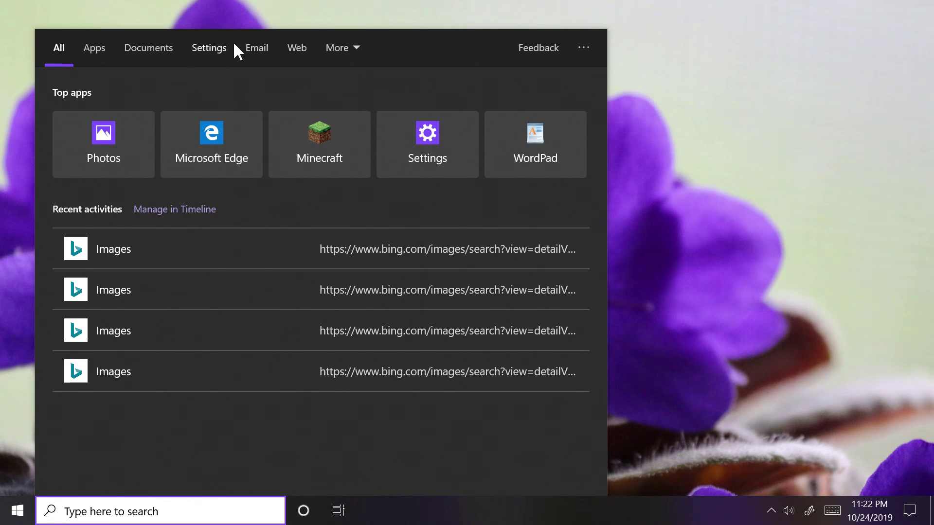
click(583, 47)
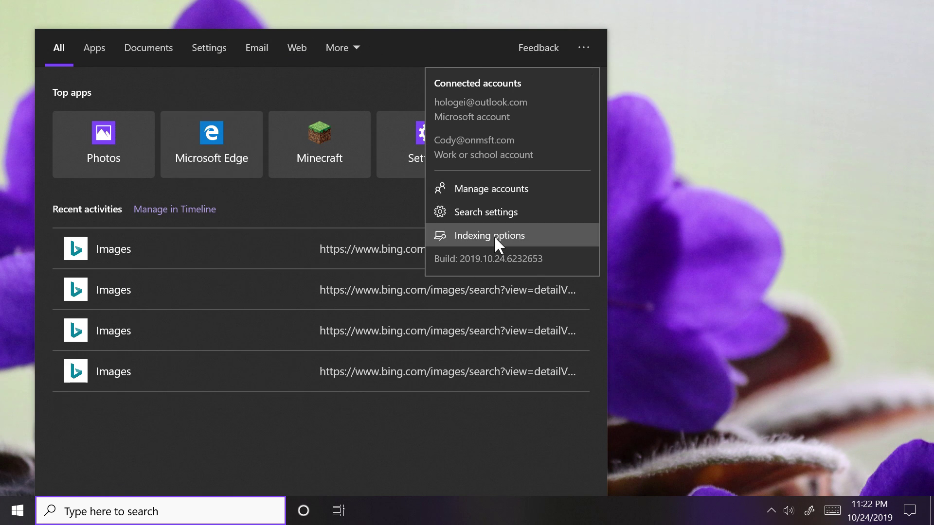
- Open File Explorer, search Quick access for "speakers", and open the suggested image Speakers-Chamber-024.jpg
click(18, 510)
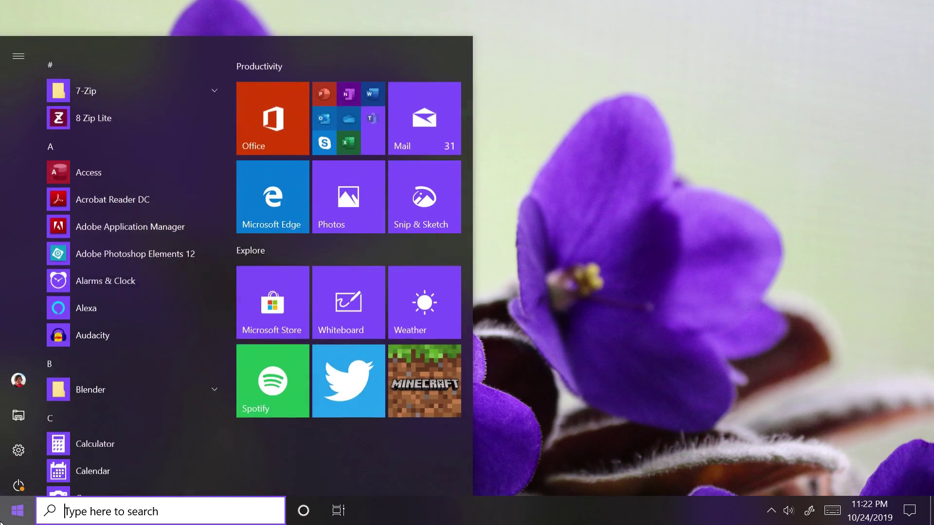
click(34, 428)
key(super+e)
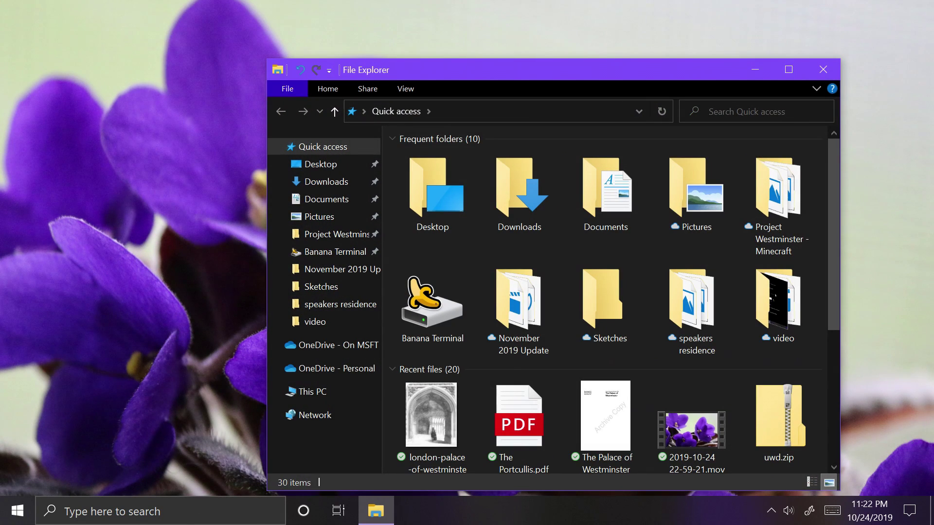
click(761, 118)
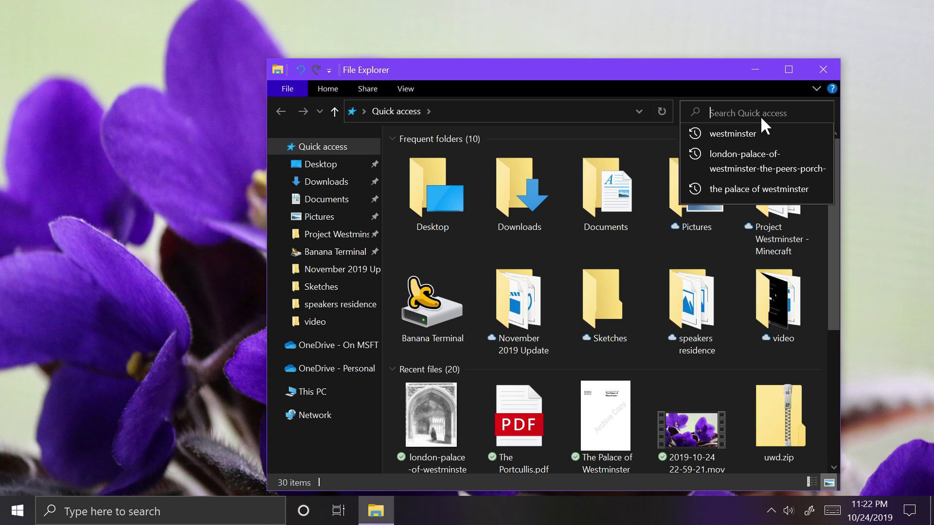
text(speakers)
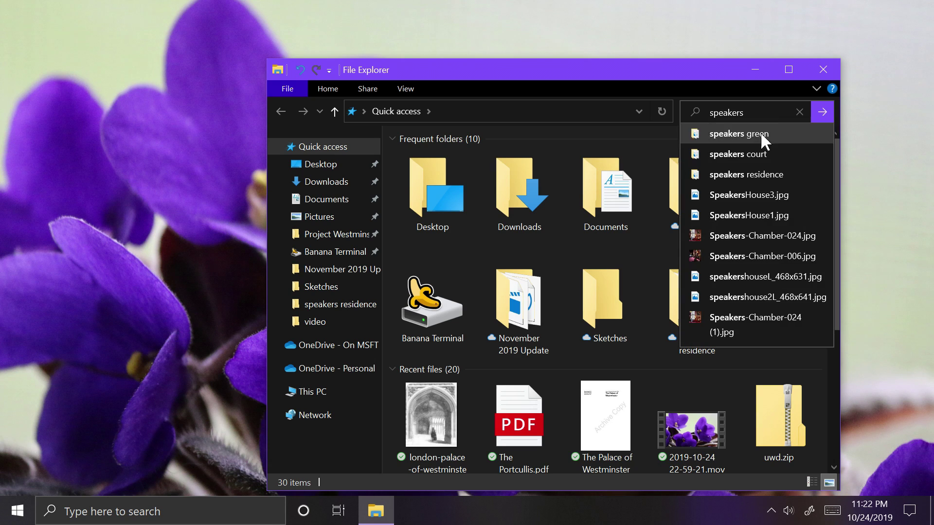
click(754, 239)
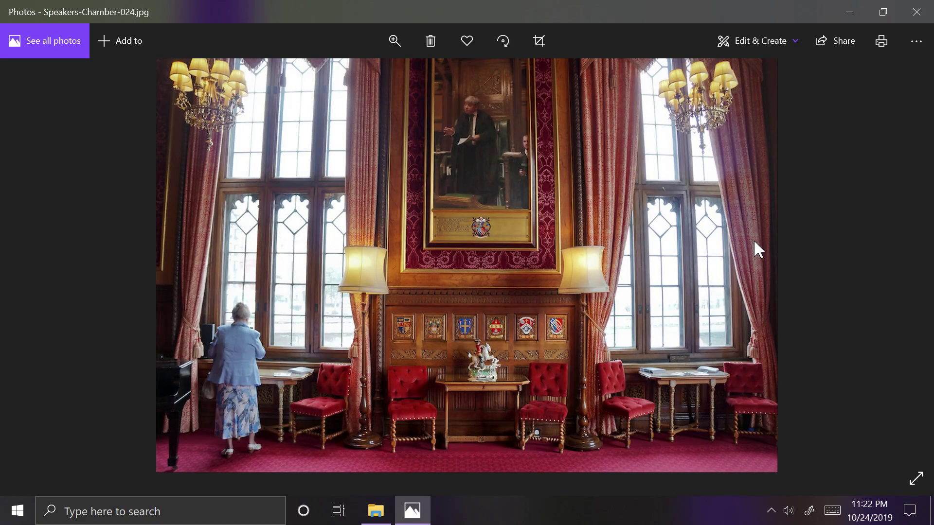
- Close the photo, run the full "speakers" search in Quick access, and close File Explorer after viewing the results
click(916, 12)
click(773, 113)
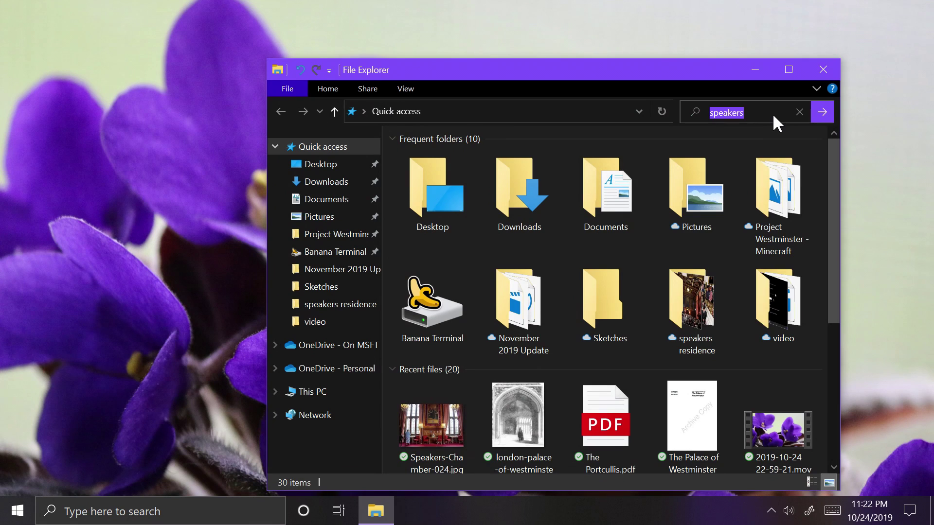
key(Escape)
key(Return)
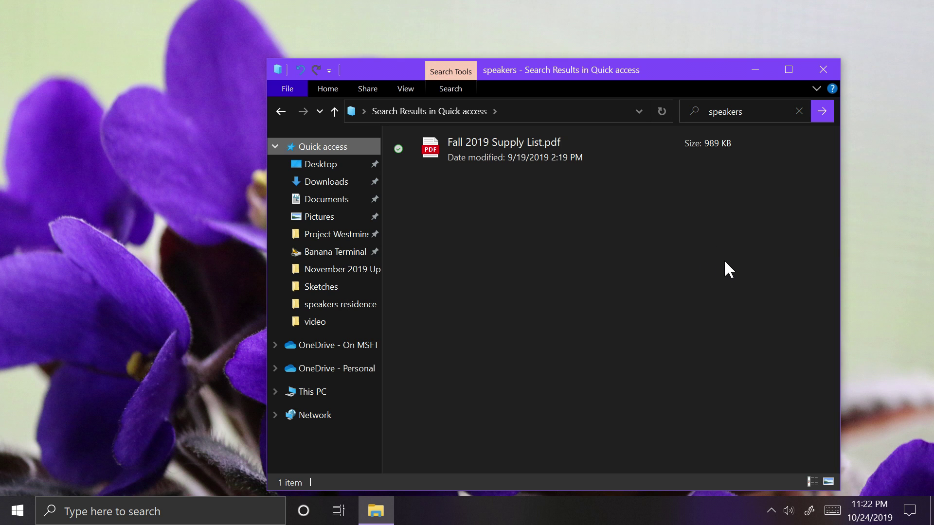
click(832, 63)
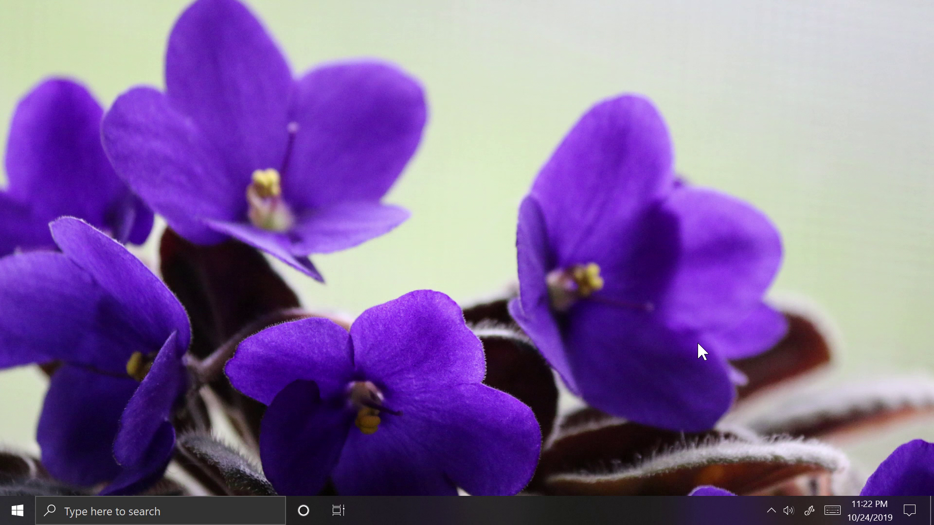
- Open the Update & Security settings, review the Windows Update page, and close Settings
click(18, 510)
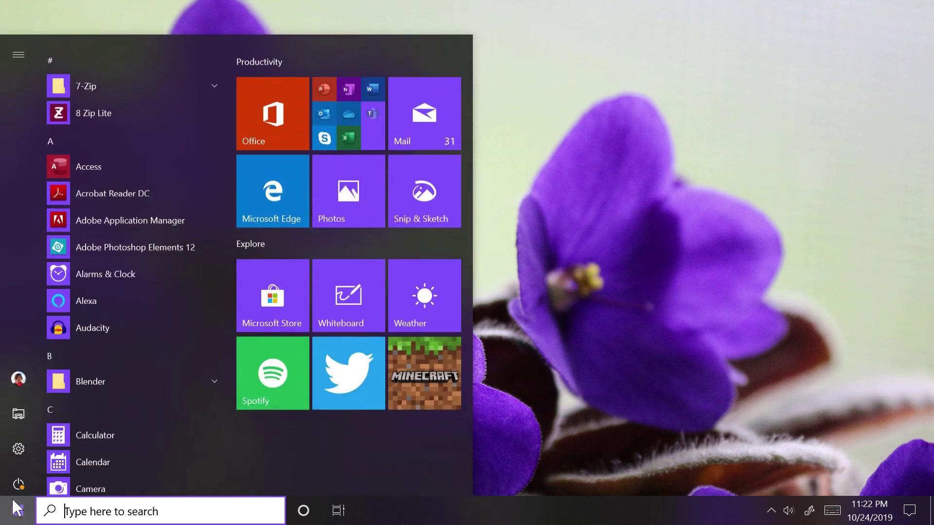
click(11, 455)
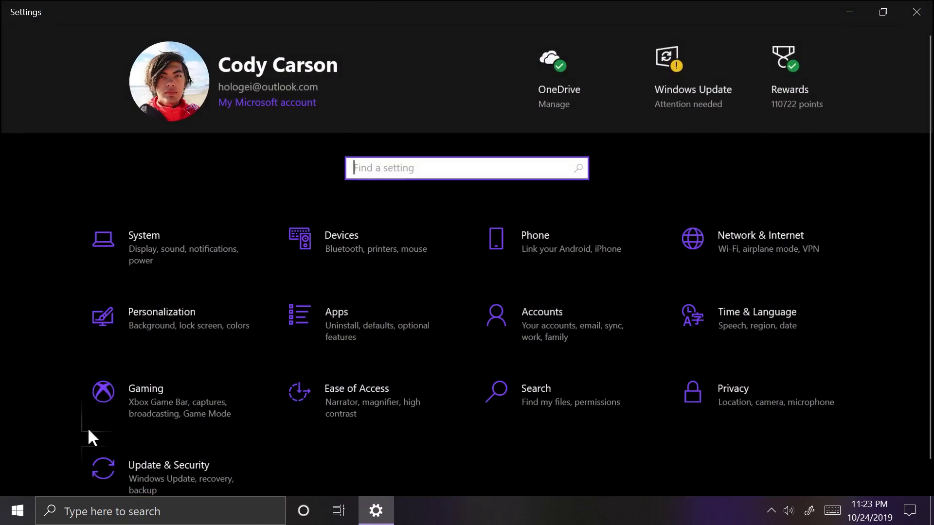
click(185, 460)
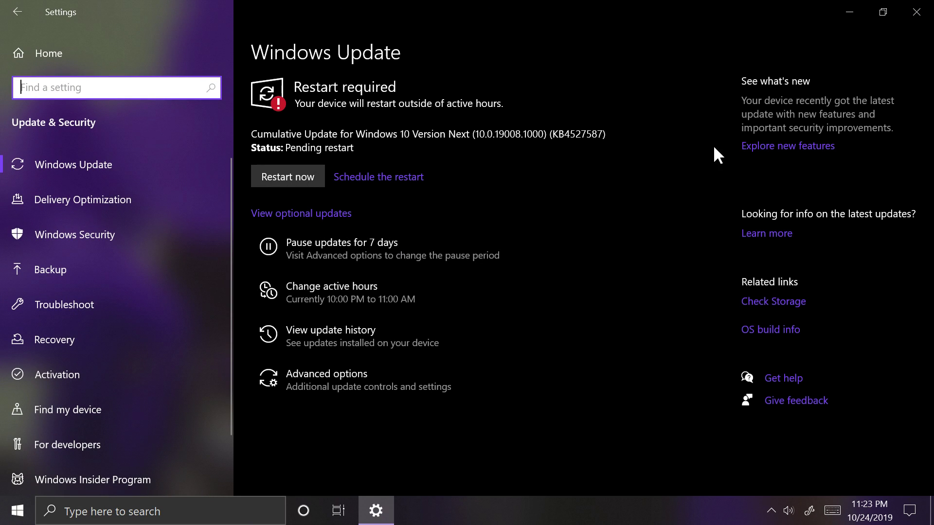
click(916, 11)
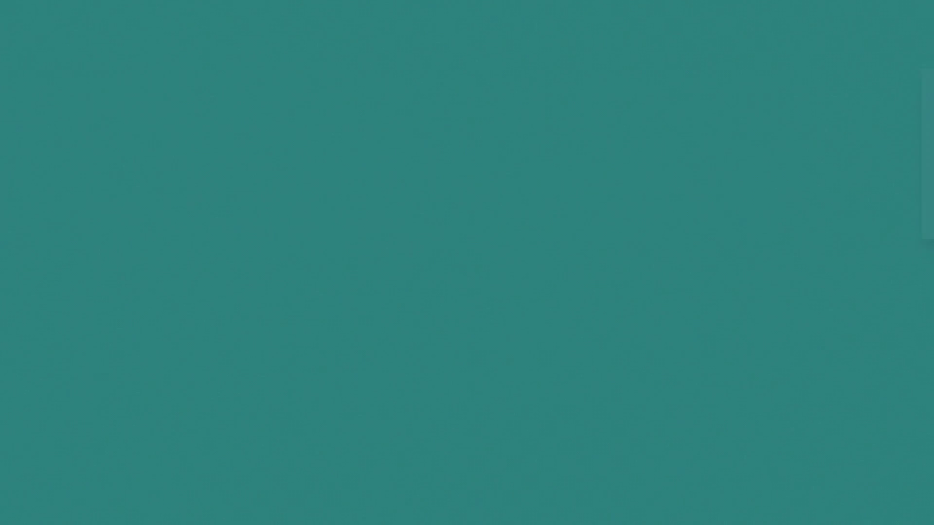